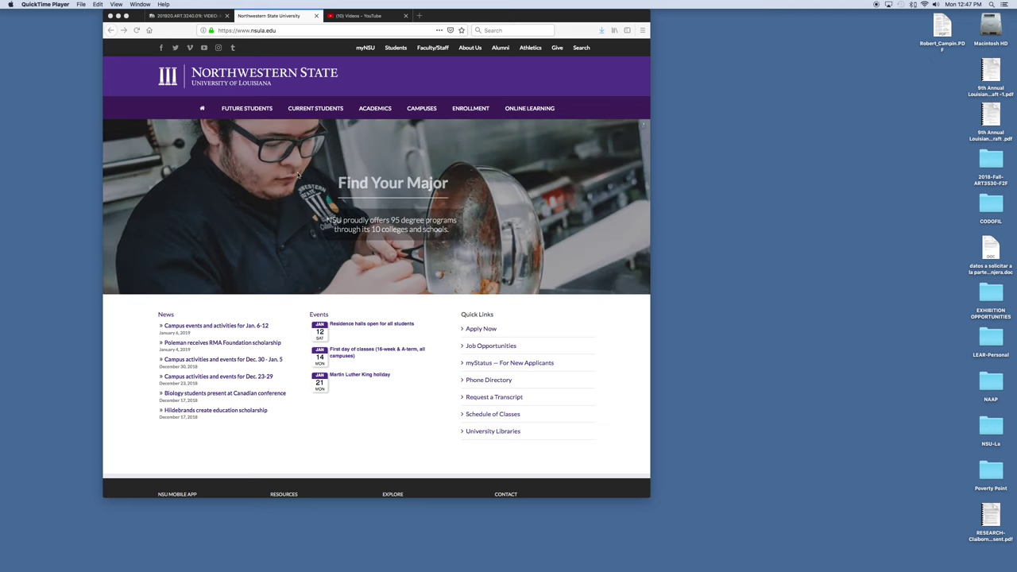
Step: Open the University Libraries page from the university site and go to its database directory
{"action": "left_click", "coordinate": [485, 432]}
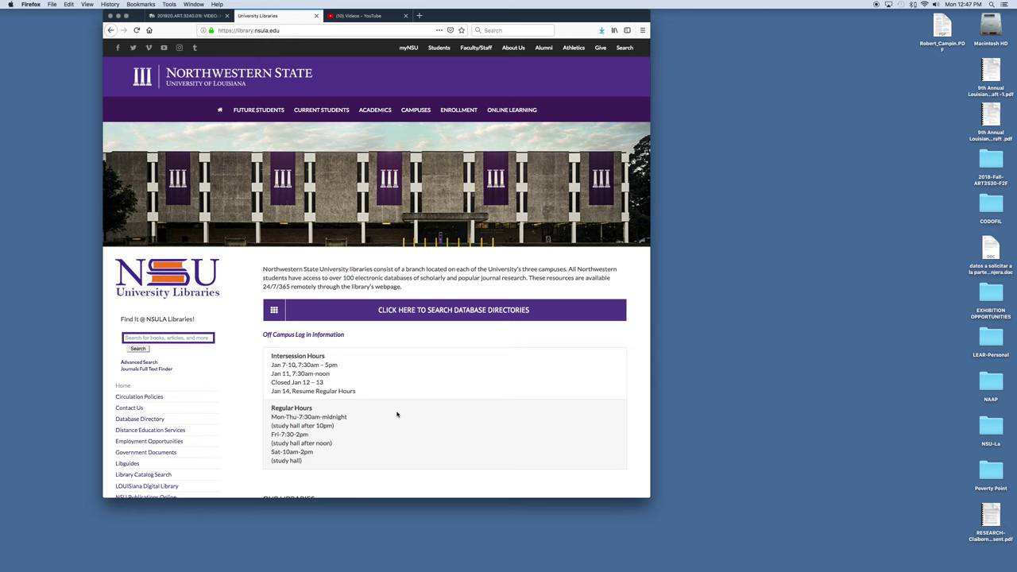
{"action": "scroll", "coordinate": [397, 413], "scroll_direction": "down", "scroll_amount": 5}
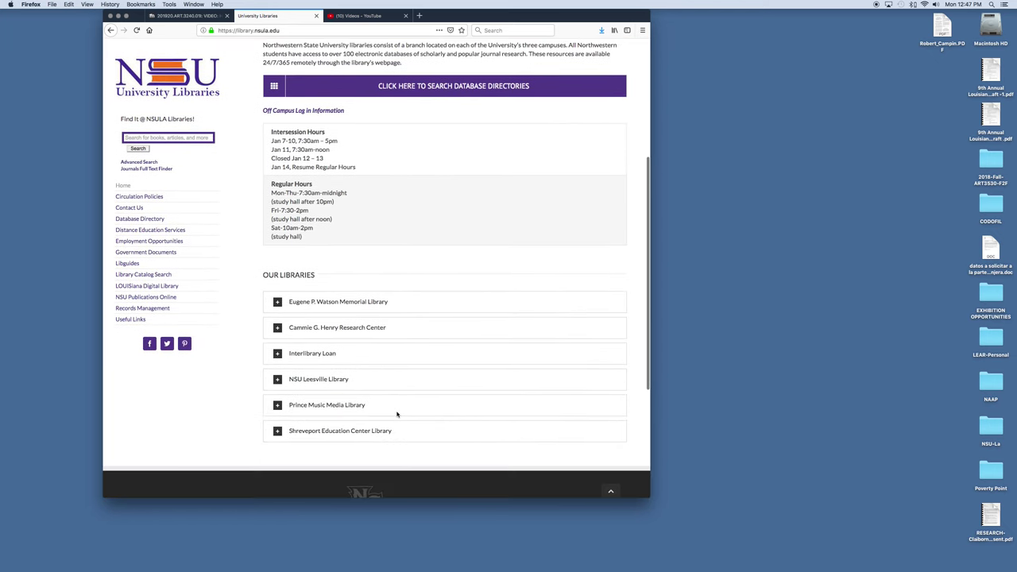
{"action": "scroll", "coordinate": [397, 414], "scroll_direction": "up", "scroll_amount": 4}
{"action": "scroll", "coordinate": [398, 414], "scroll_direction": "down", "scroll_amount": 2}
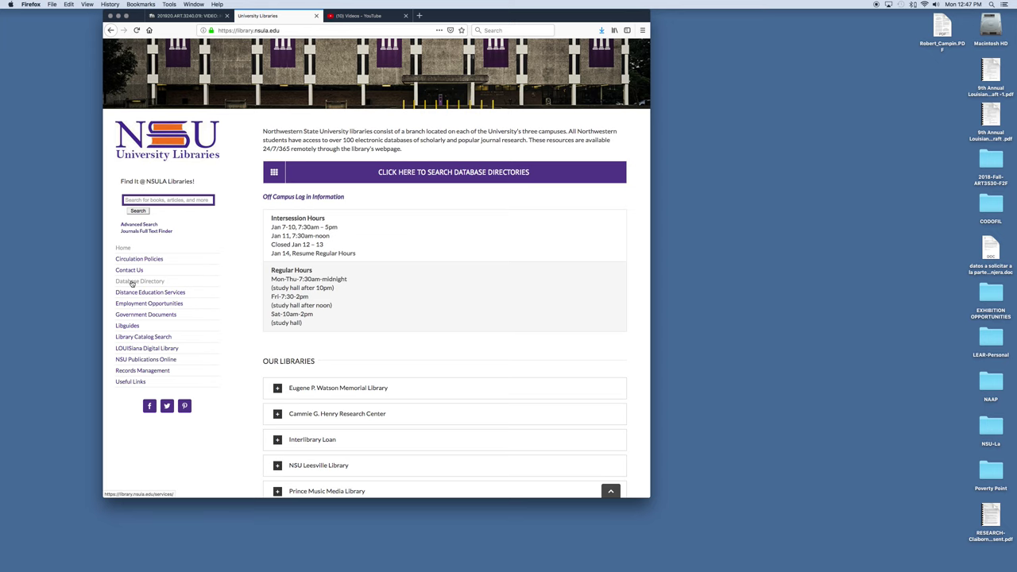
{"action": "left_click", "coordinate": [468, 173]}
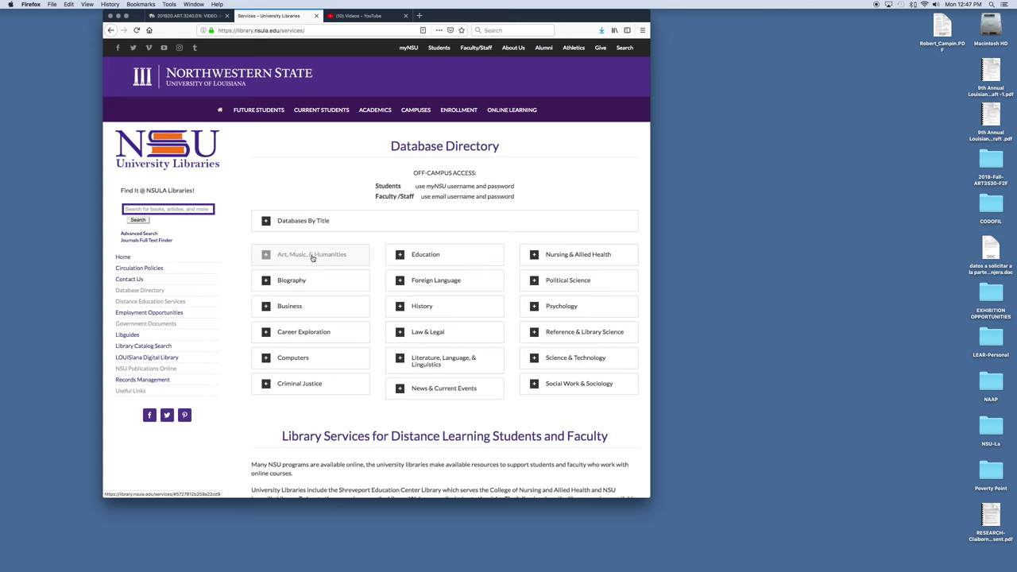
Step: Open the Gale Virtual Reference Library from the Art, Music, & Humanities databases and browse its subject collections
{"action": "left_click", "coordinate": [312, 258]}
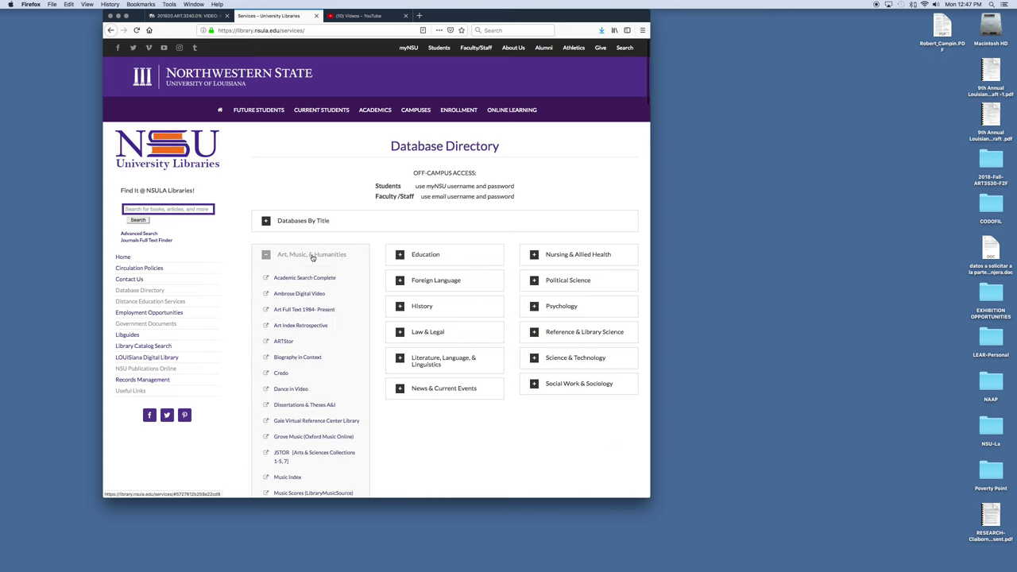
{"action": "left_click", "coordinate": [312, 424]}
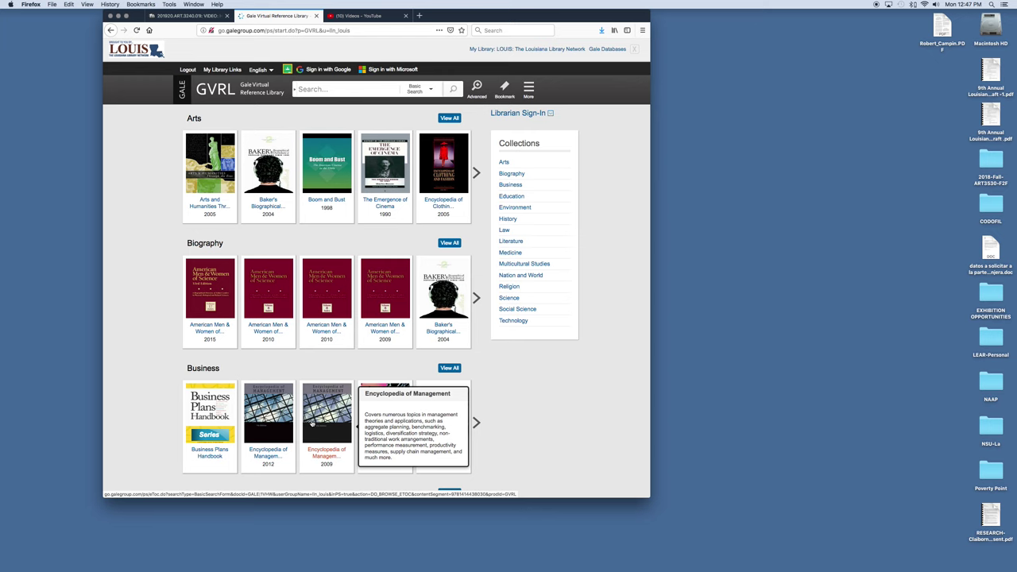
{"action": "scroll", "coordinate": [504, 419], "scroll_direction": "down", "scroll_amount": 15}
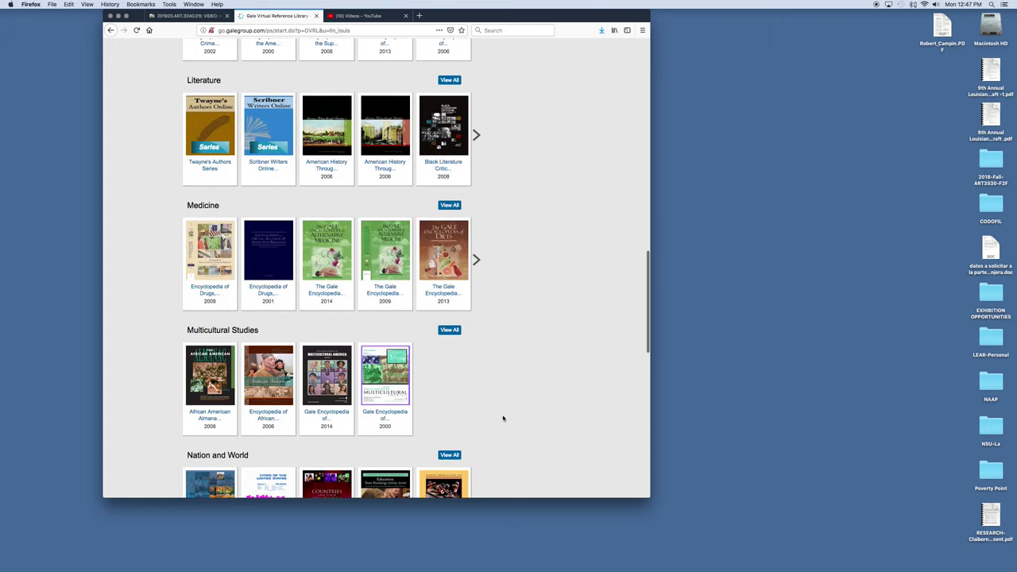
{"action": "scroll", "coordinate": [503, 417], "scroll_direction": "down", "scroll_amount": 5}
{"action": "scroll", "coordinate": [503, 418], "scroll_direction": "up", "scroll_amount": 10}
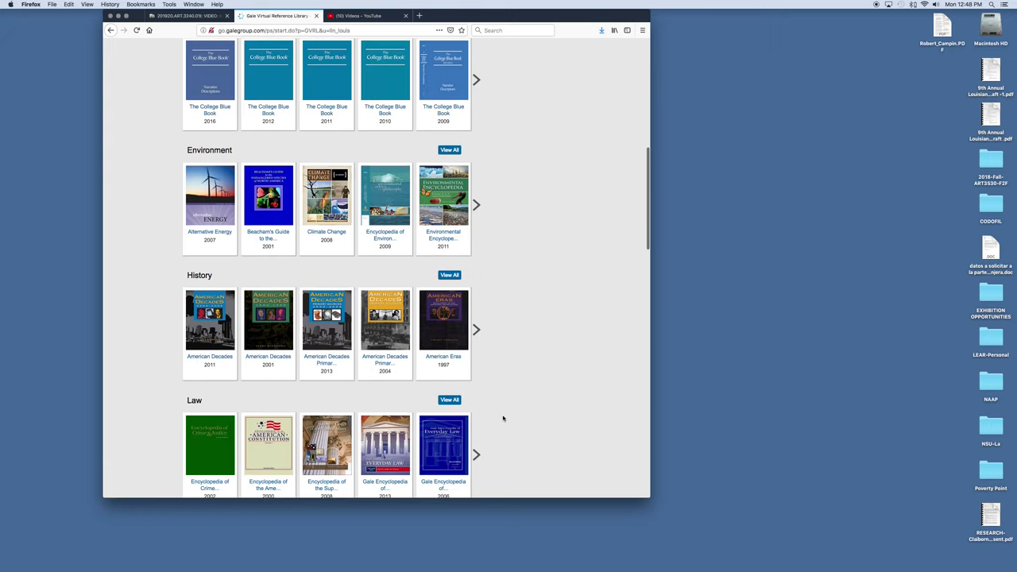
{"action": "scroll", "coordinate": [502, 418], "scroll_direction": "up", "scroll_amount": 8}
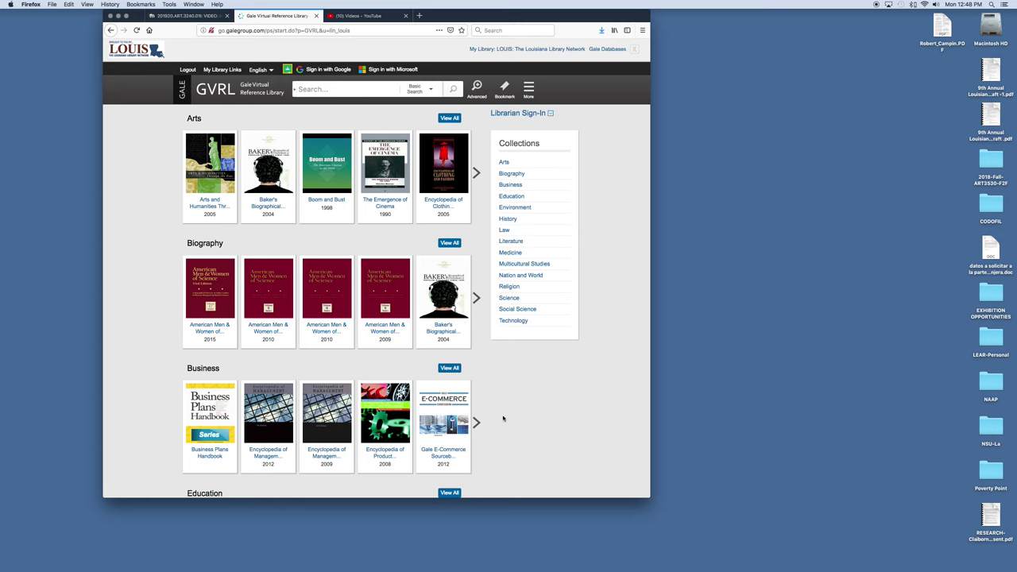
Step: Open the publication Arts and Humanities Through the Eras and search within it for "Merode Altarpiece"
{"action": "left_click", "coordinate": [210, 183]}
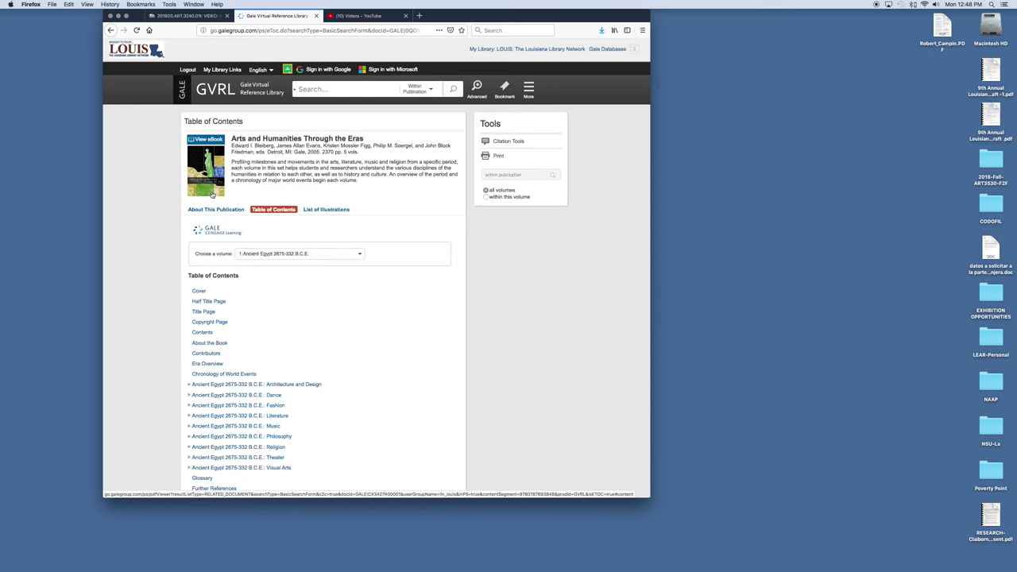
{"action": "left_click", "coordinate": [383, 90]}
{"action": "type", "text": "Merode Al"}
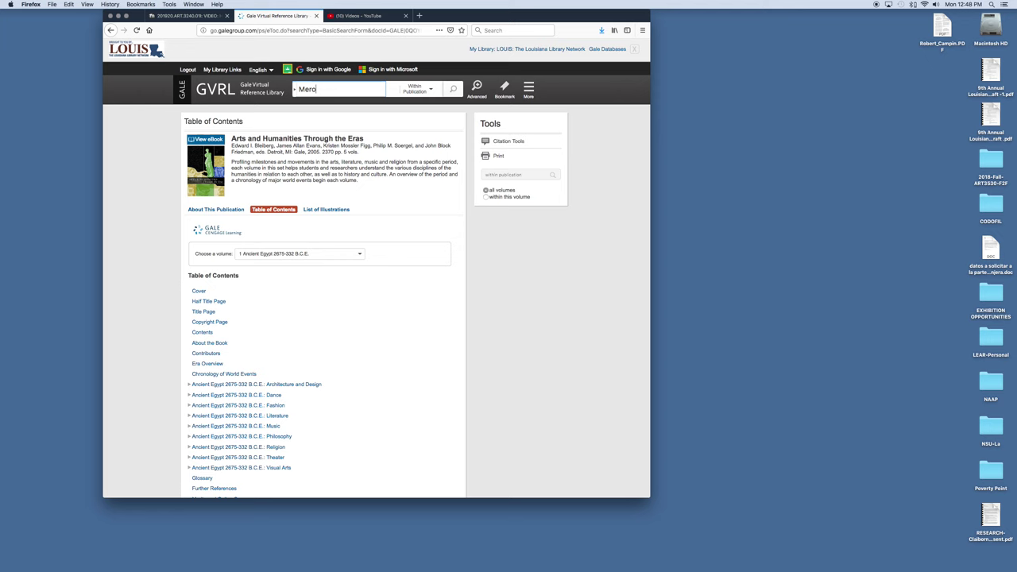
{"action": "type", "text": "tarpiece"}
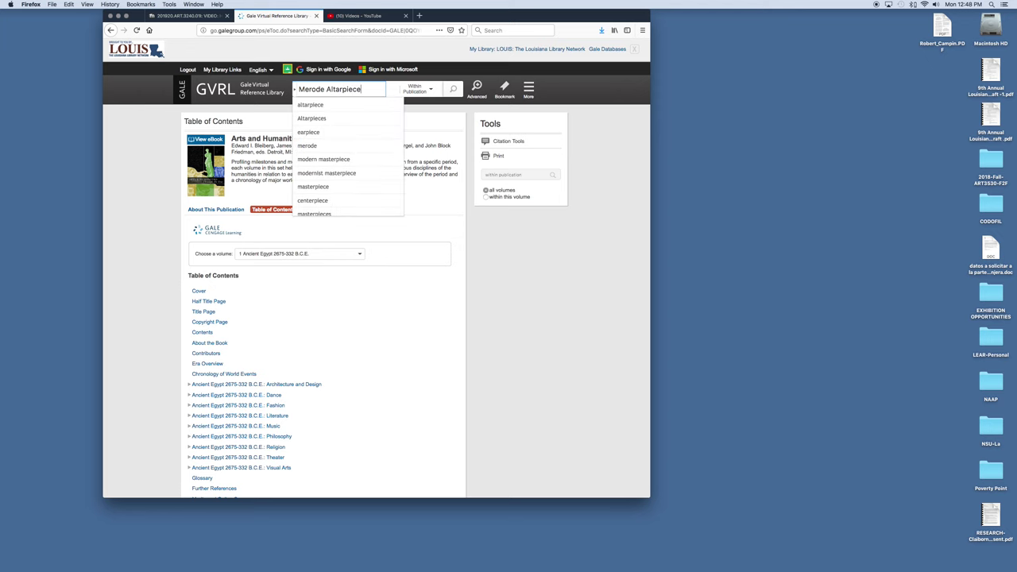
{"action": "key", "text": "Return"}
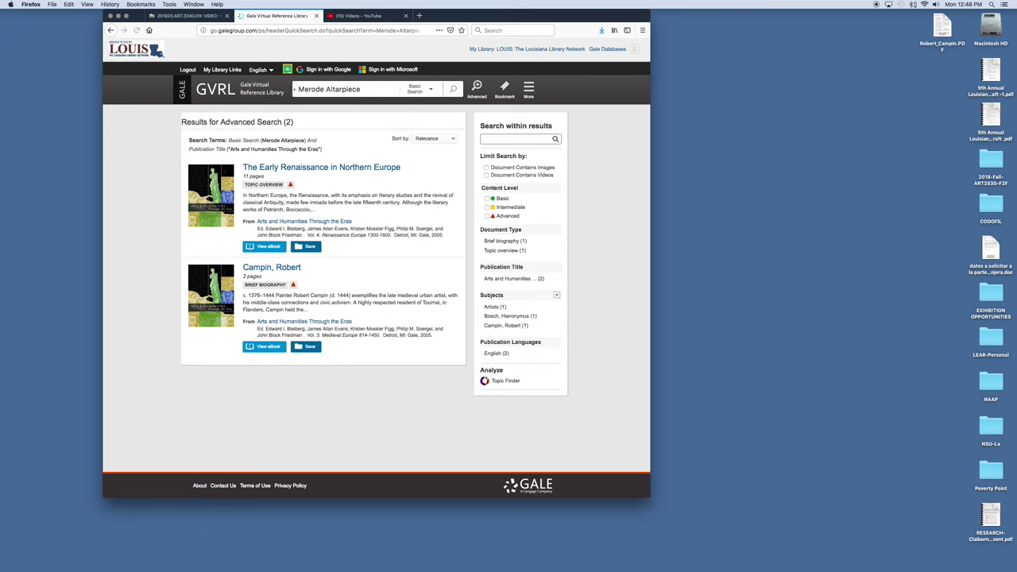
Step: Change the search type to Subject and rerun the Merode Altarpiece search across the library
{"action": "left_click", "coordinate": [430, 91]}
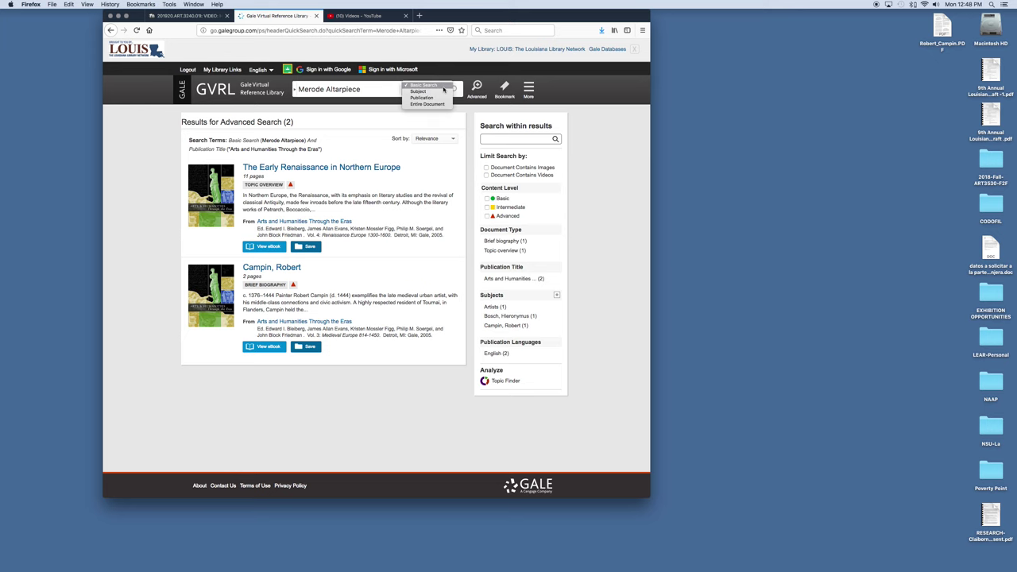
{"action": "left_click", "coordinate": [430, 92]}
{"action": "left_click", "coordinate": [453, 89]}
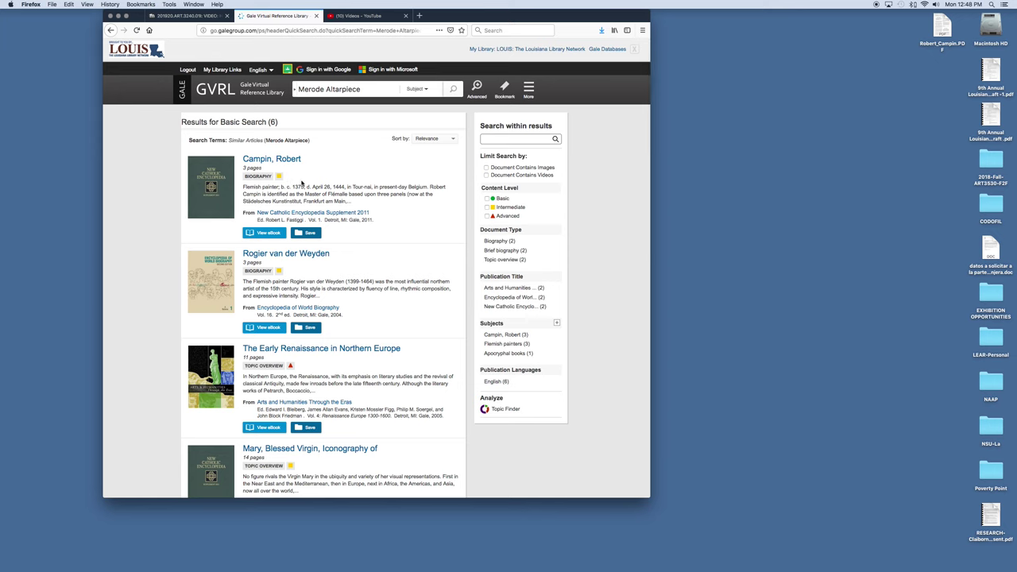
Step: Examine the Merode Altarpiece search results, comparing the titles, document types and source encyclopedias of the entries
{"action": "scroll", "coordinate": [323, 186], "scroll_direction": "down", "scroll_amount": 8}
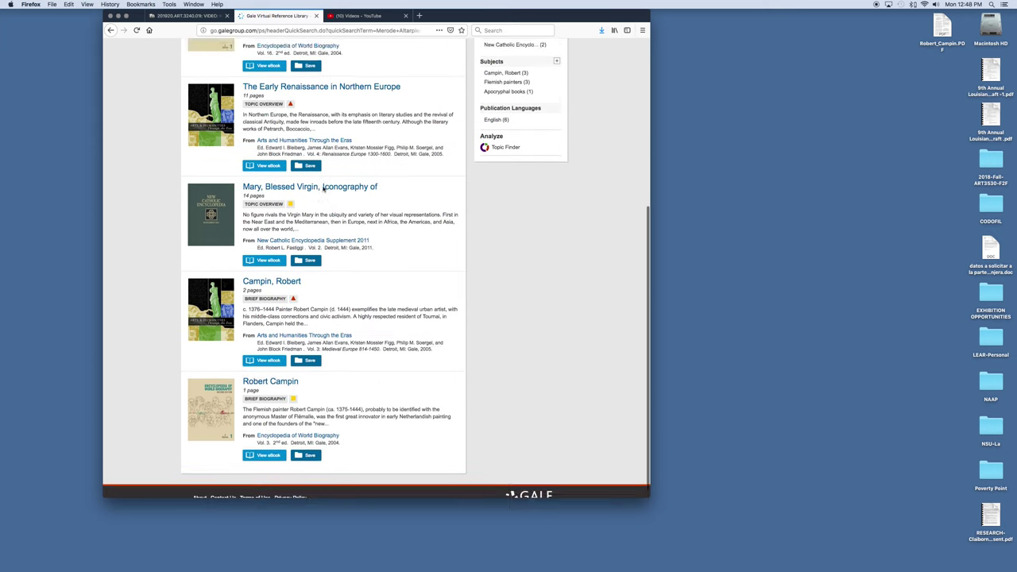
{"action": "scroll", "coordinate": [323, 187], "scroll_direction": "up", "scroll_amount": 8}
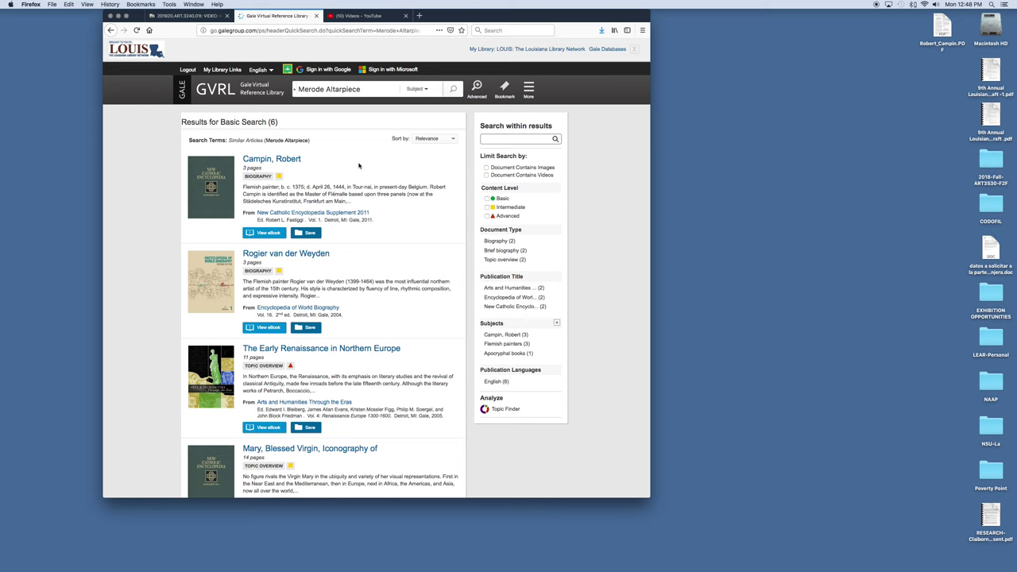
{"action": "scroll", "coordinate": [365, 161], "scroll_direction": "down", "scroll_amount": 5}
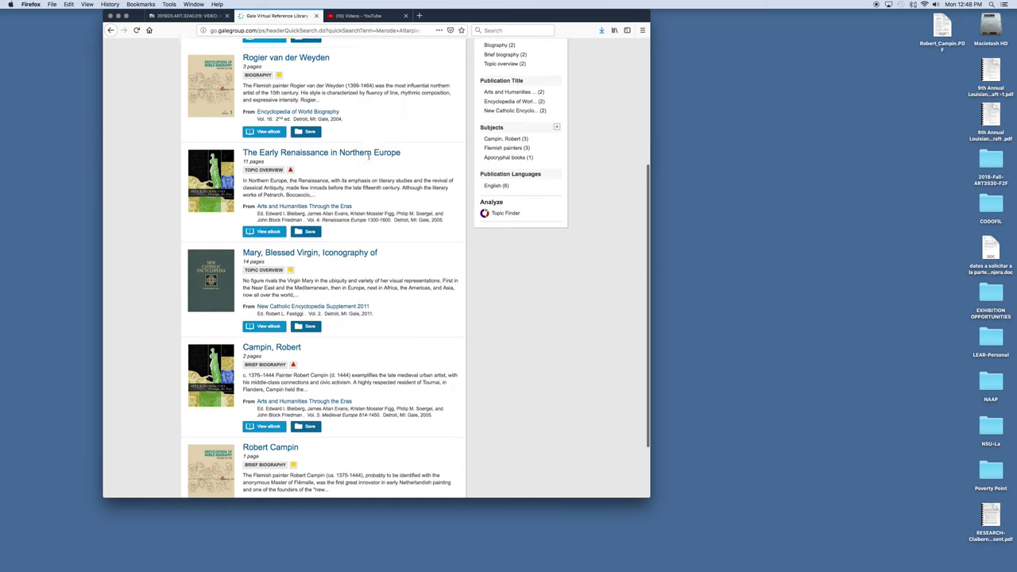
{"action": "scroll", "coordinate": [368, 156], "scroll_direction": "down", "scroll_amount": 2}
{"action": "scroll", "coordinate": [368, 159], "scroll_direction": "up", "scroll_amount": 6}
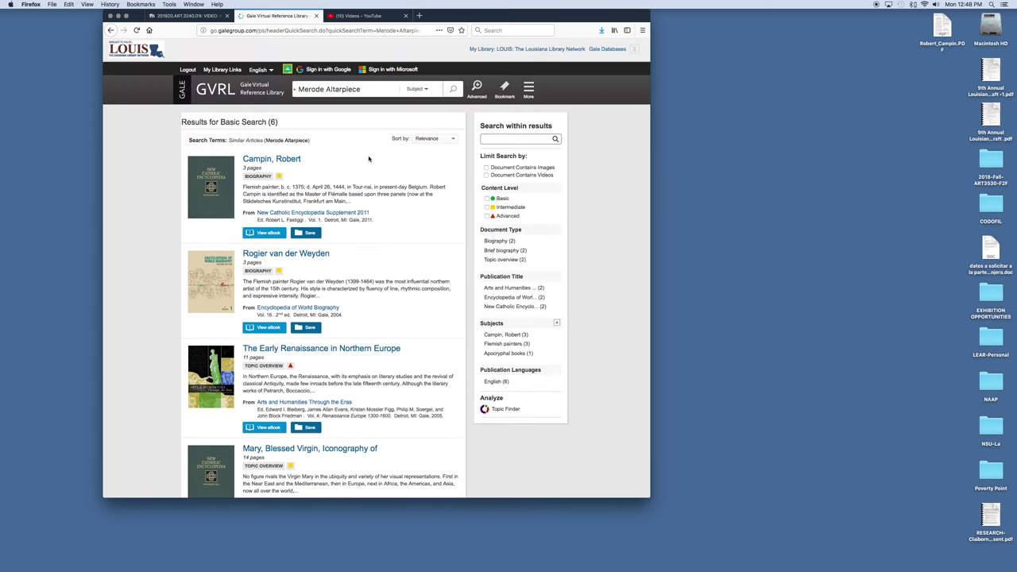
{"action": "scroll", "coordinate": [368, 159], "scroll_direction": "down", "scroll_amount": 5}
{"action": "scroll", "coordinate": [368, 159], "scroll_direction": "up", "scroll_amount": 3}
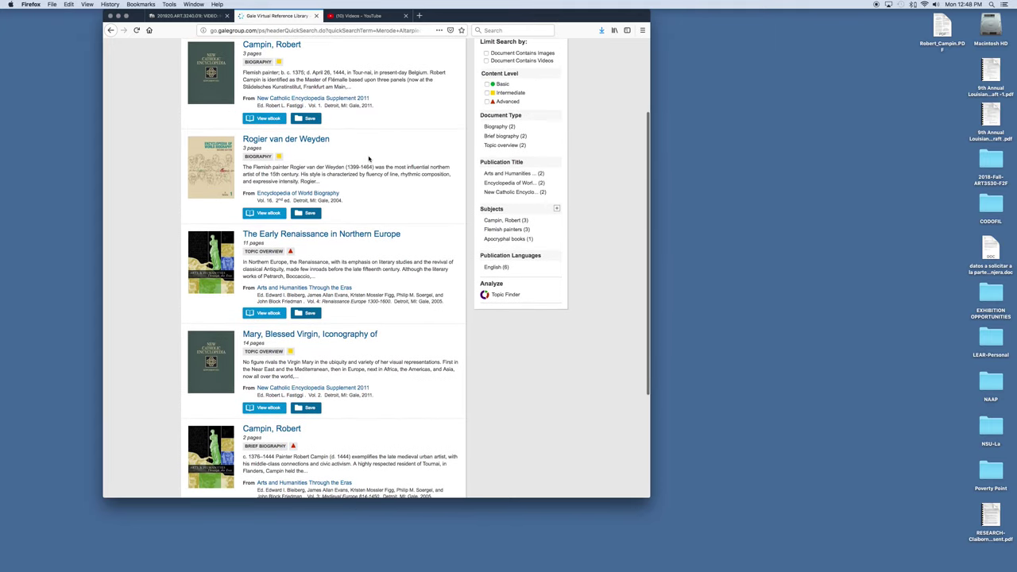
{"action": "scroll", "coordinate": [369, 159], "scroll_direction": "up", "scroll_amount": 1}
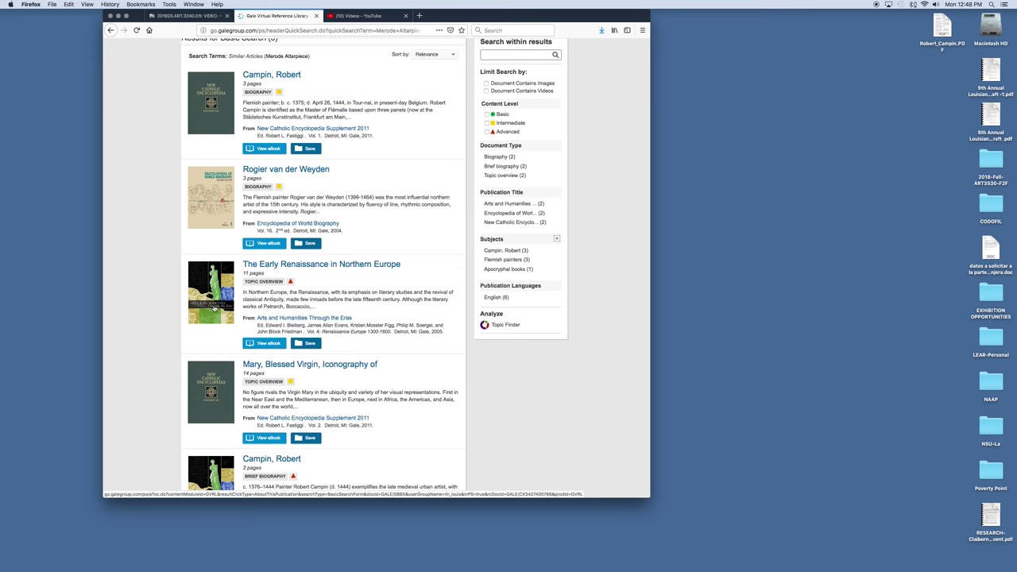
{"action": "scroll", "coordinate": [230, 313], "scroll_direction": "down", "scroll_amount": 5}
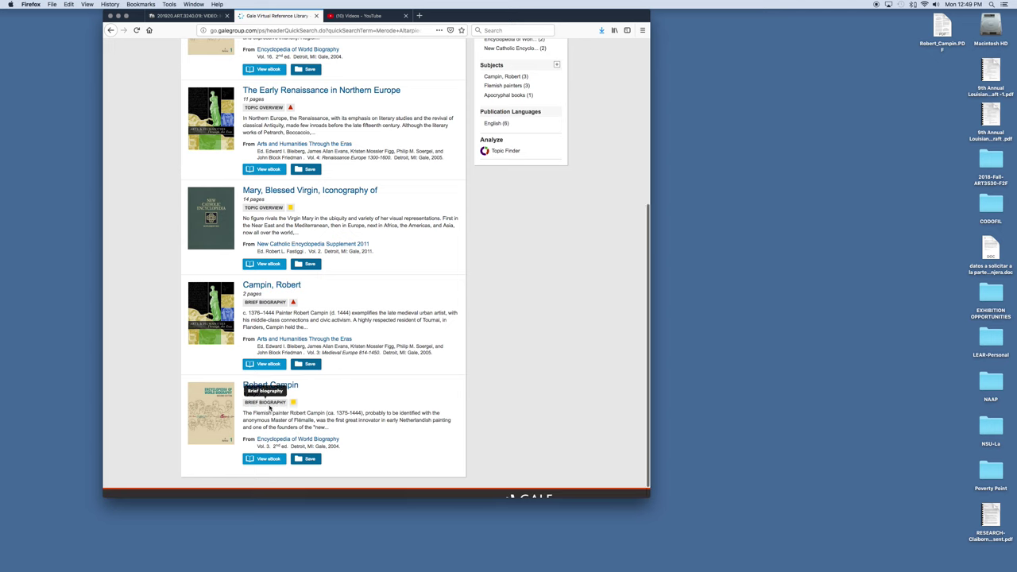
Step: Open the brief biography "Campin, Robert" from Arts and Humanities Through the Eras and review its text, sources and citation
{"action": "left_click", "coordinate": [270, 286]}
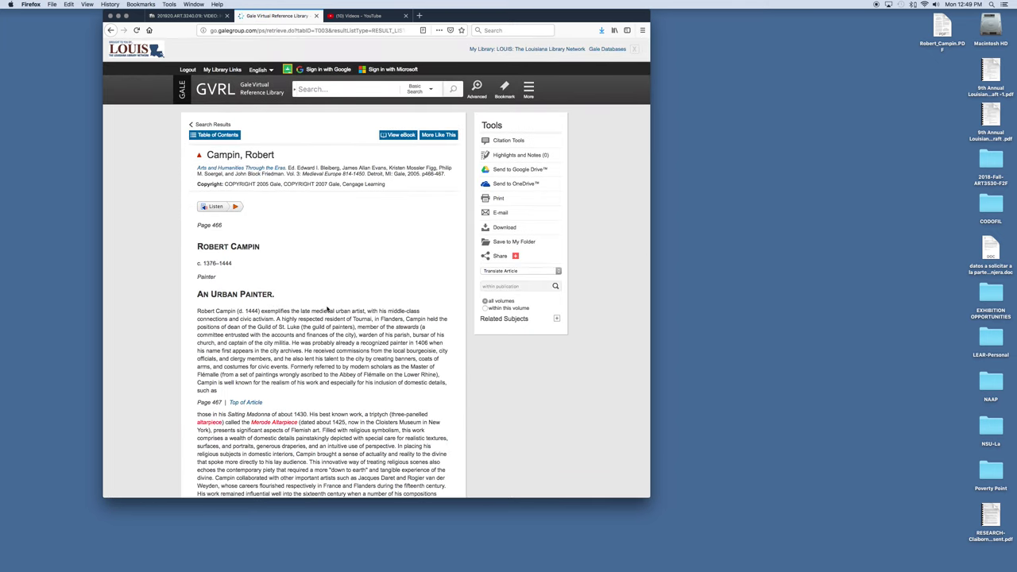
{"action": "scroll", "coordinate": [326, 309], "scroll_direction": "down", "scroll_amount": 5}
{"action": "scroll", "coordinate": [326, 309], "scroll_direction": "down", "scroll_amount": 2}
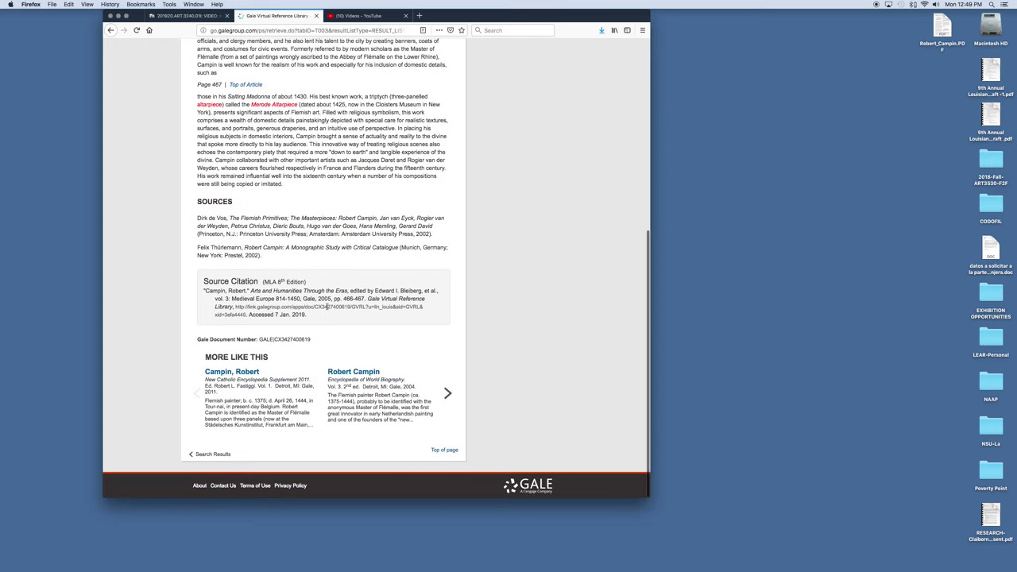
{"action": "scroll", "coordinate": [326, 308], "scroll_direction": "up", "scroll_amount": 6}
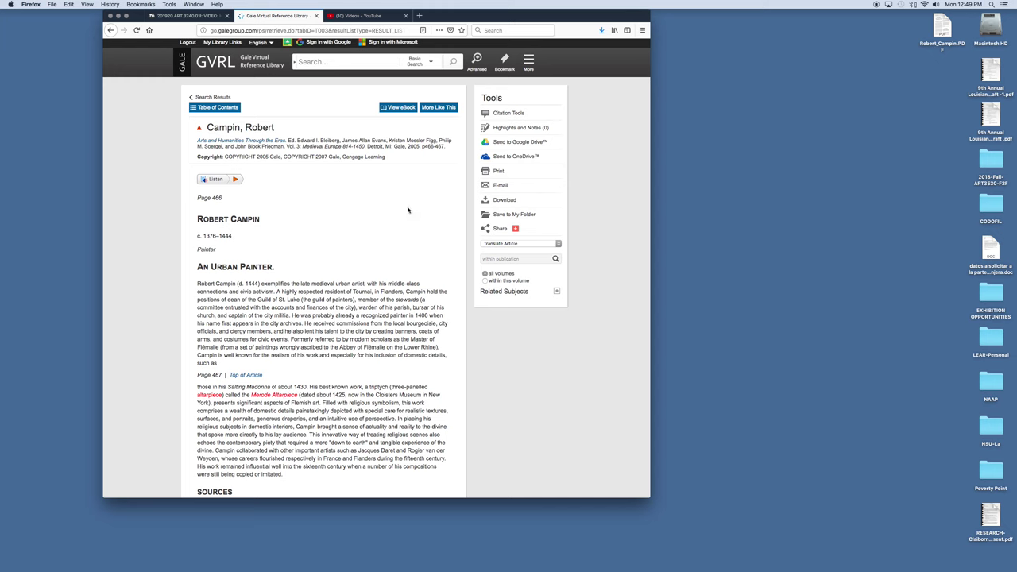
{"action": "scroll", "coordinate": [312, 400], "scroll_direction": "down", "scroll_amount": 5}
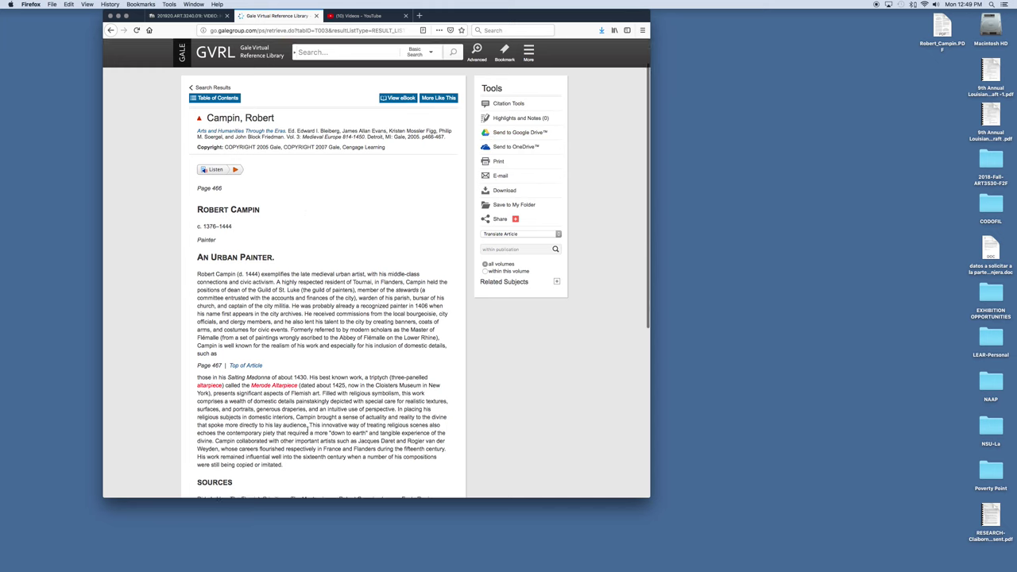
{"action": "scroll", "coordinate": [310, 413], "scroll_direction": "up", "scroll_amount": 6}
{"action": "scroll", "coordinate": [306, 430], "scroll_direction": "down", "scroll_amount": 2}
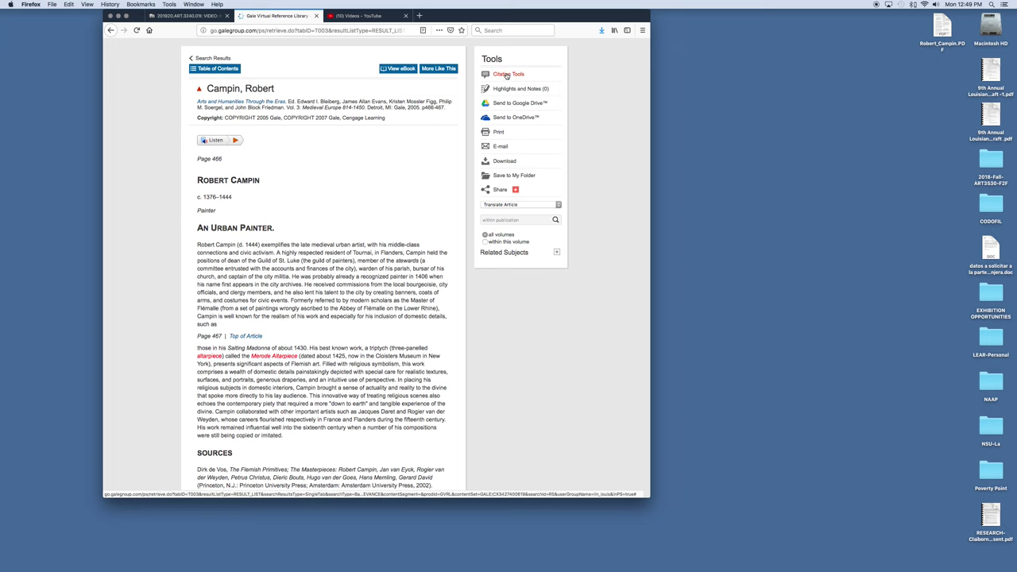
Step: Generate the article's citation in Chicago 17th Edition format, select the whole citation and copy it
{"action": "left_click", "coordinate": [506, 75]}
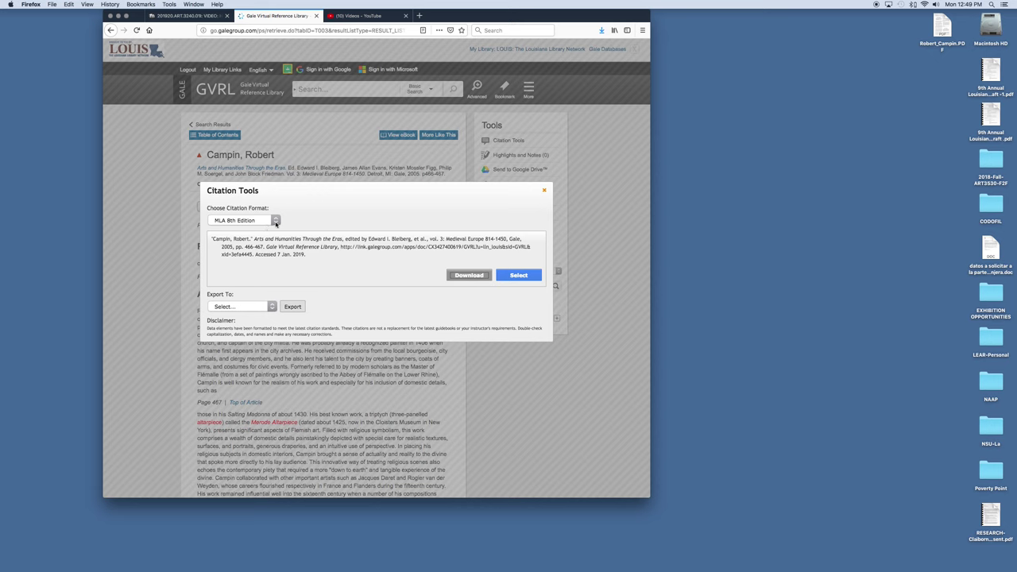
{"action": "left_click", "coordinate": [276, 222]}
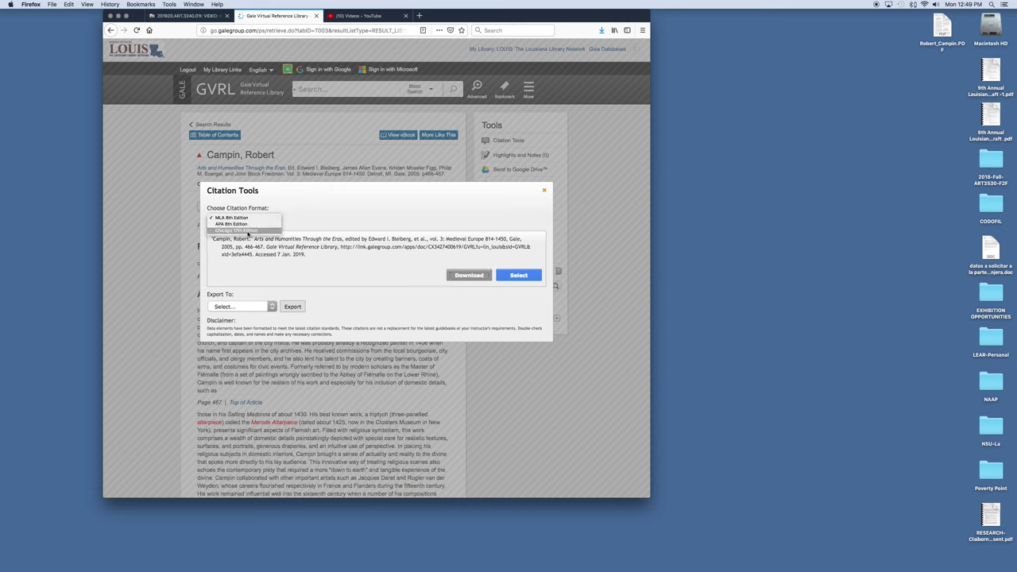
{"action": "left_click", "coordinate": [248, 232]}
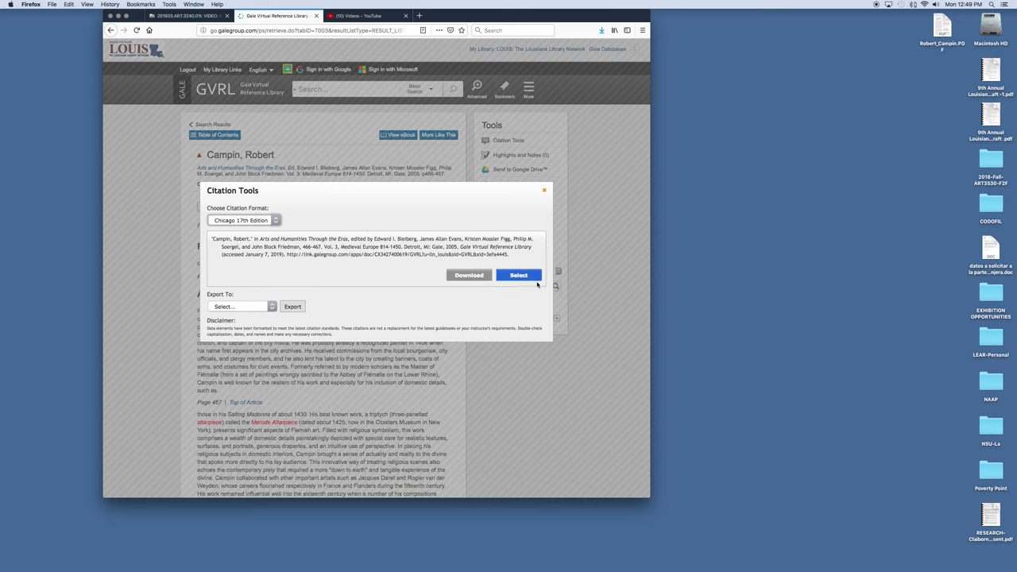
{"action": "left_click", "coordinate": [518, 275]}
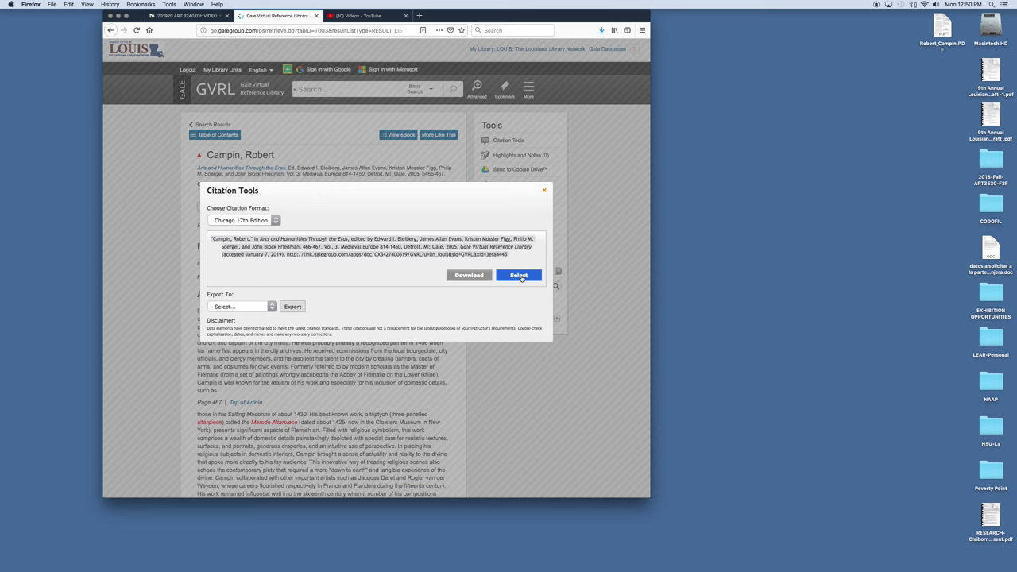
{"action": "left_click", "coordinate": [69, 5]}
{"action": "left_click", "coordinate": [75, 41]}
Step: Switch to the open Word document and delete the existing Encyclopedia of World Biography citation
{"action": "mouse_move", "coordinate": [589, 556]}
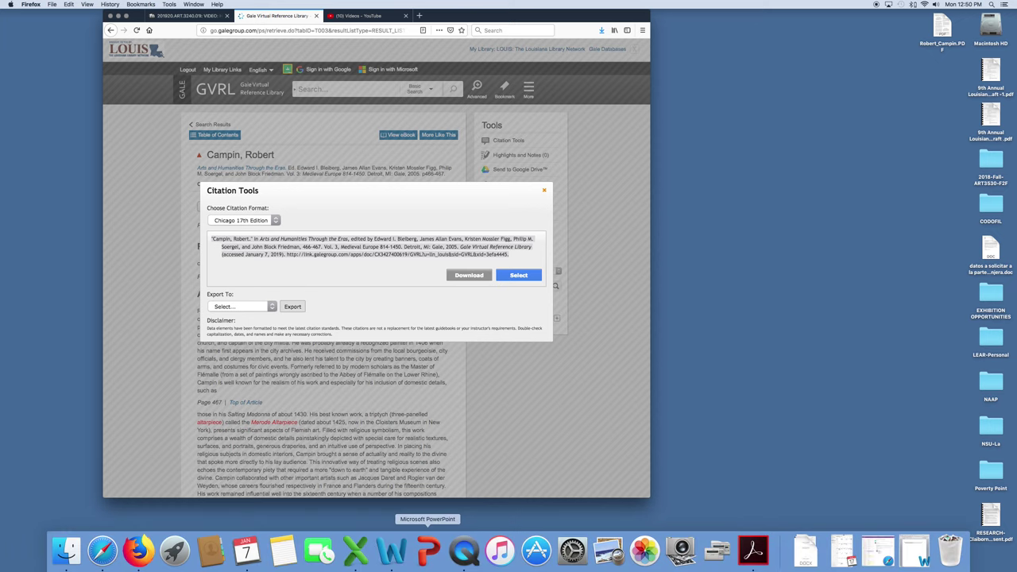
{"action": "left_click", "coordinate": [913, 550]}
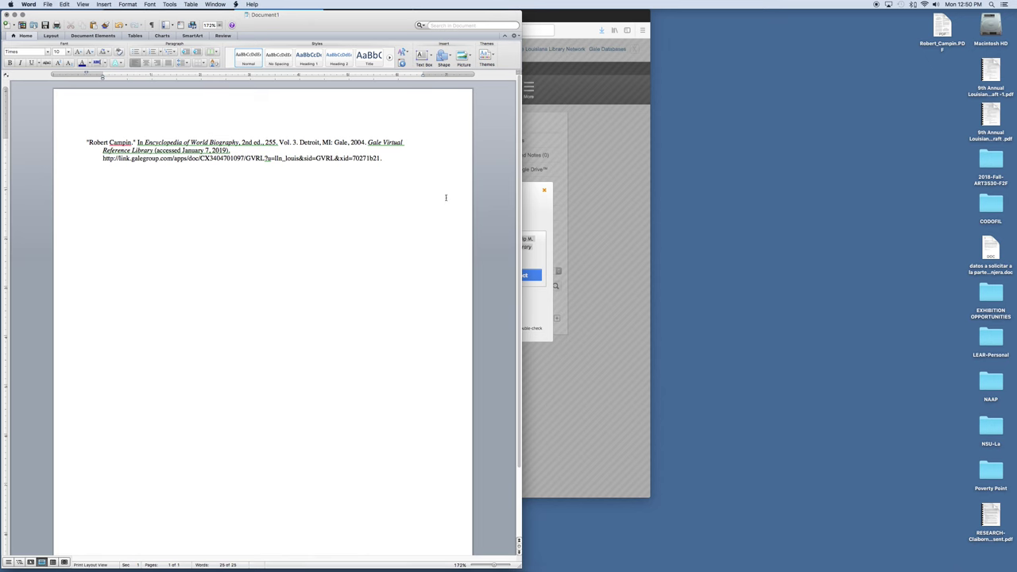
{"action": "left_click_drag", "start_coordinate": [388, 160], "coordinate": [30, 117]}
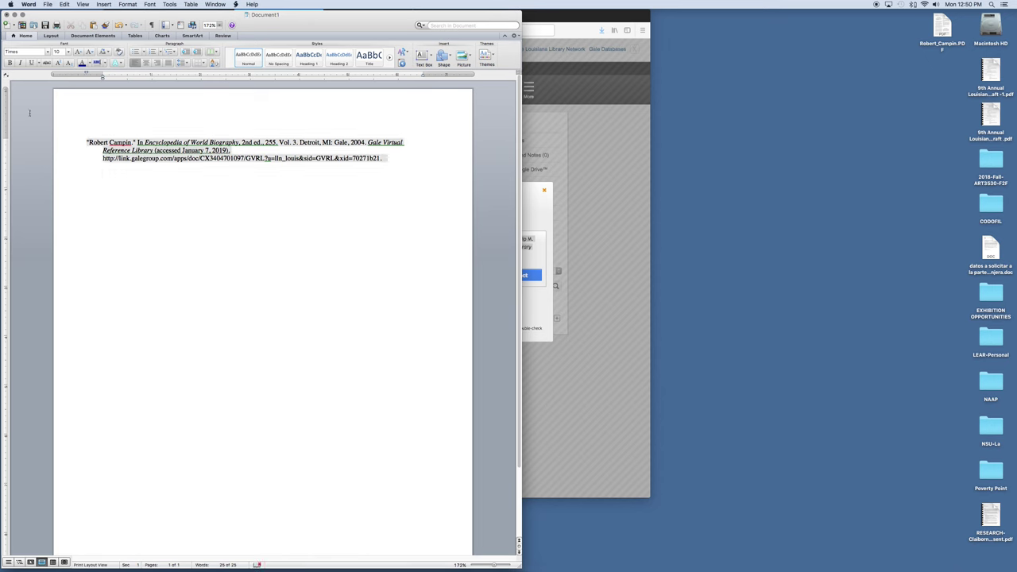
{"action": "key", "text": "BackSpace"}
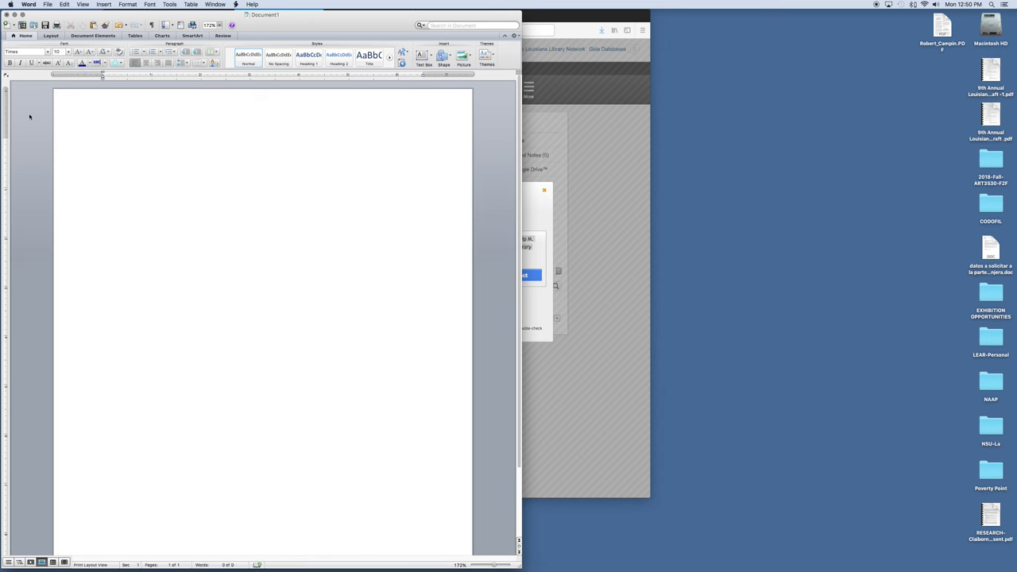
Step: Paste the copied Chicago-style "Campin, Robert" citation into the blank Word document and minimize the document window
{"action": "key", "text": "super+v"}
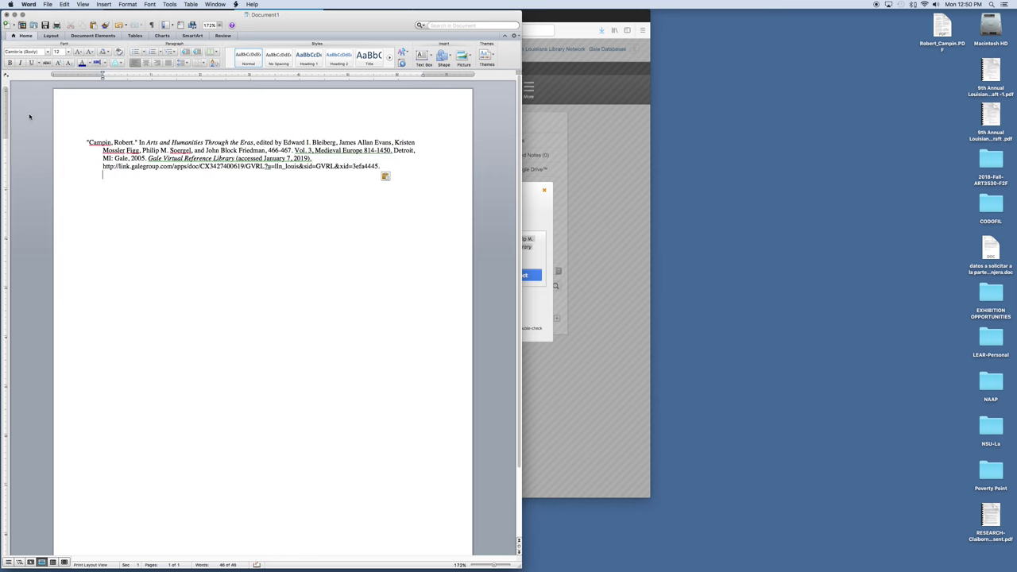
{"action": "left_click", "coordinate": [48, 4]}
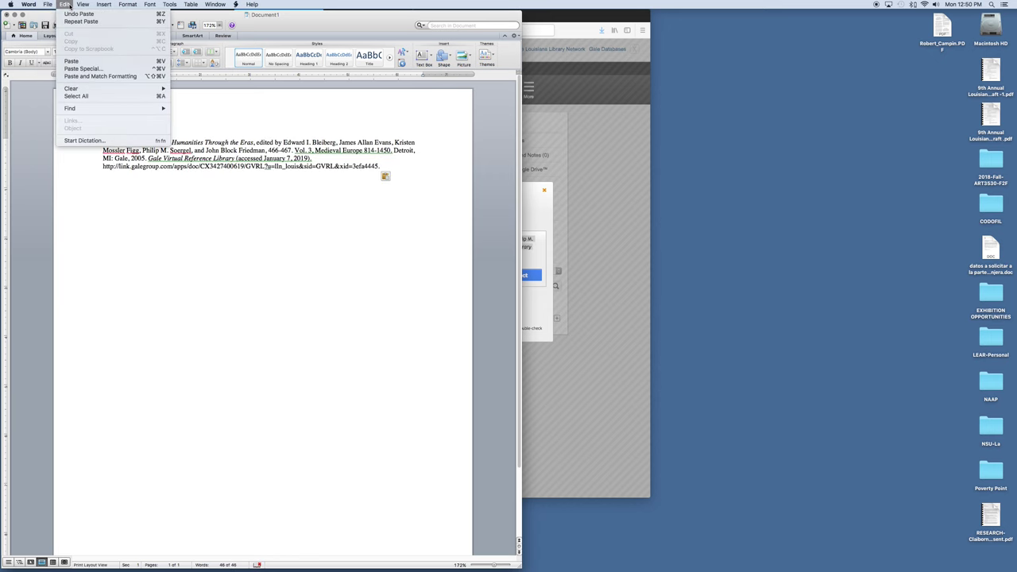
{"action": "left_click", "coordinate": [252, 216]}
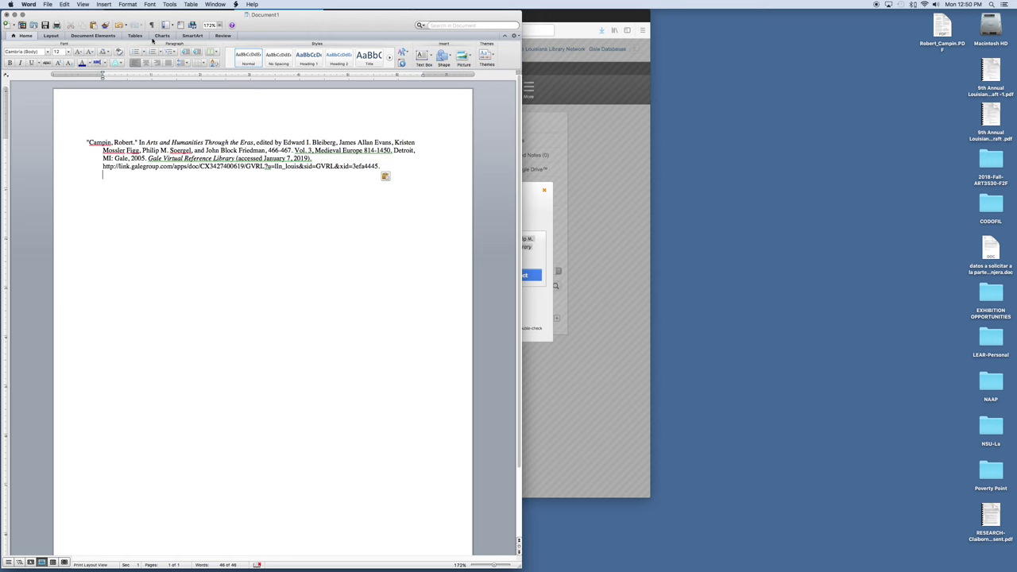
{"action": "key", "text": "super+m"}
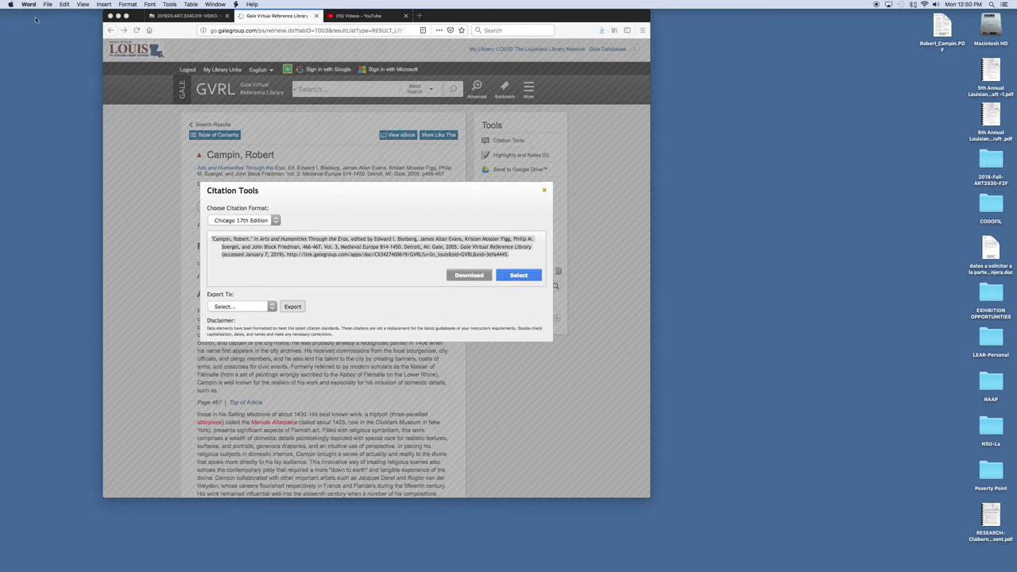
Step: Return to the Gale article in Firefox, close the citation tools and download the article as Campin_Robert-2.PDF to the Desktop
{"action": "left_click", "coordinate": [544, 191]}
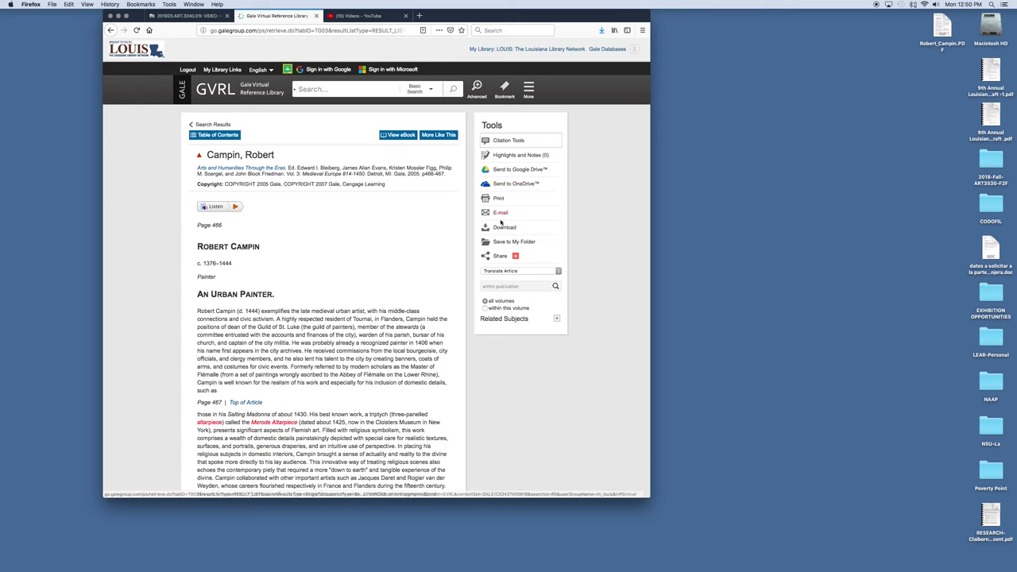
{"action": "scroll", "coordinate": [382, 268], "scroll_direction": "down", "scroll_amount": 5}
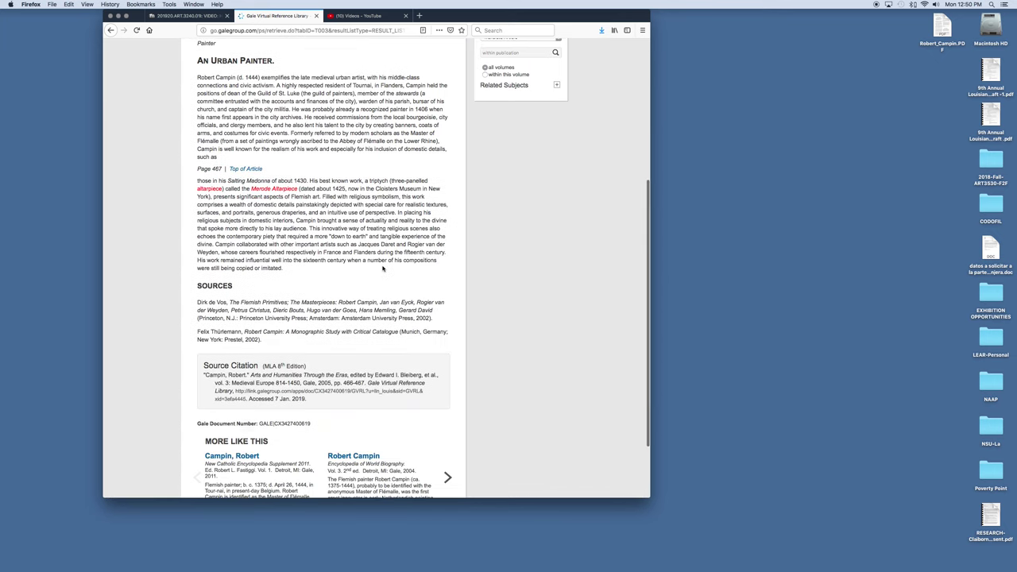
{"action": "scroll", "coordinate": [382, 268], "scroll_direction": "up", "scroll_amount": 5}
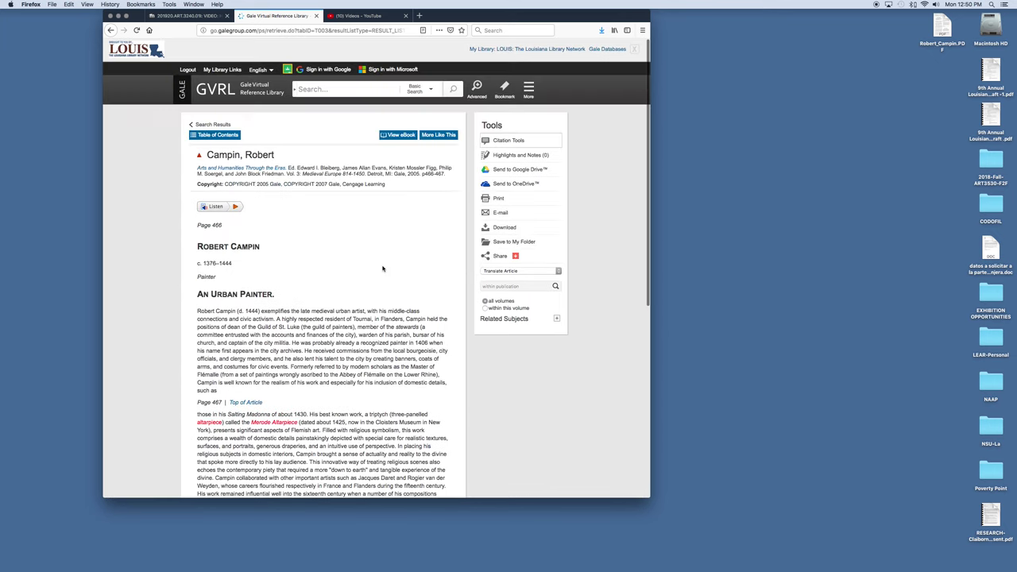
{"action": "left_click", "coordinate": [503, 228]}
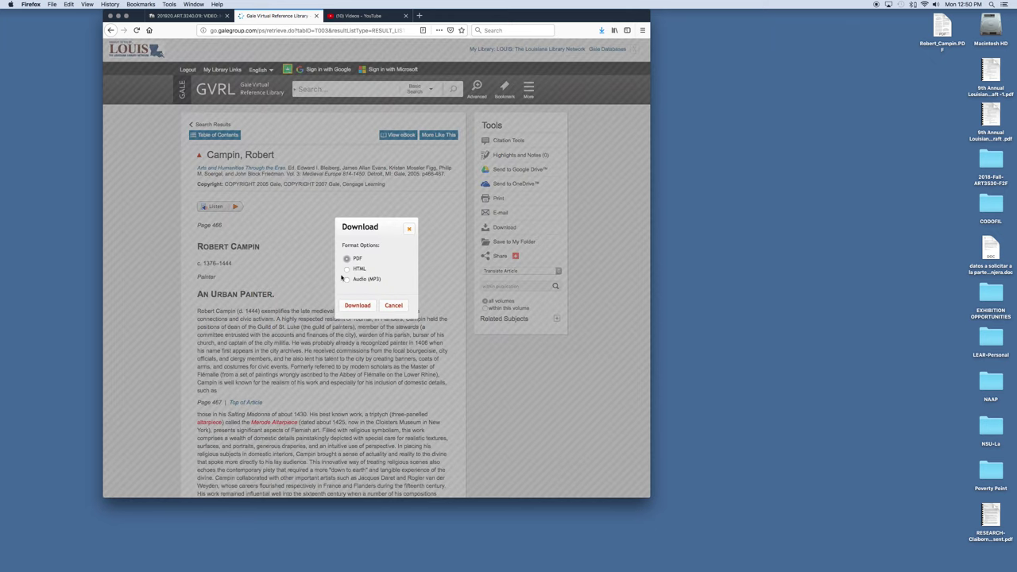
{"action": "left_click", "coordinate": [357, 306]}
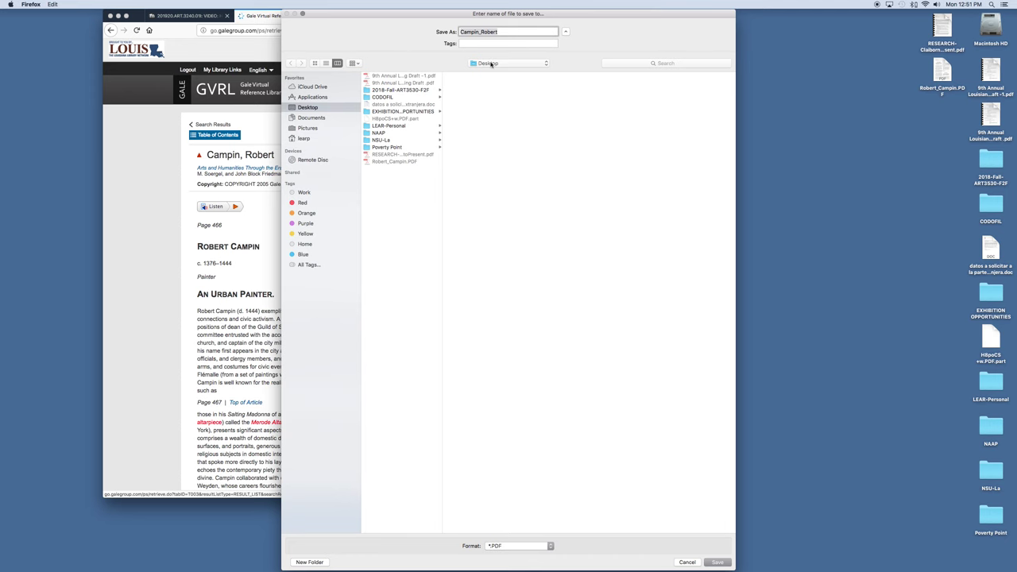
{"action": "left_click", "coordinate": [508, 33]}
{"action": "left_click", "coordinate": [717, 561]}
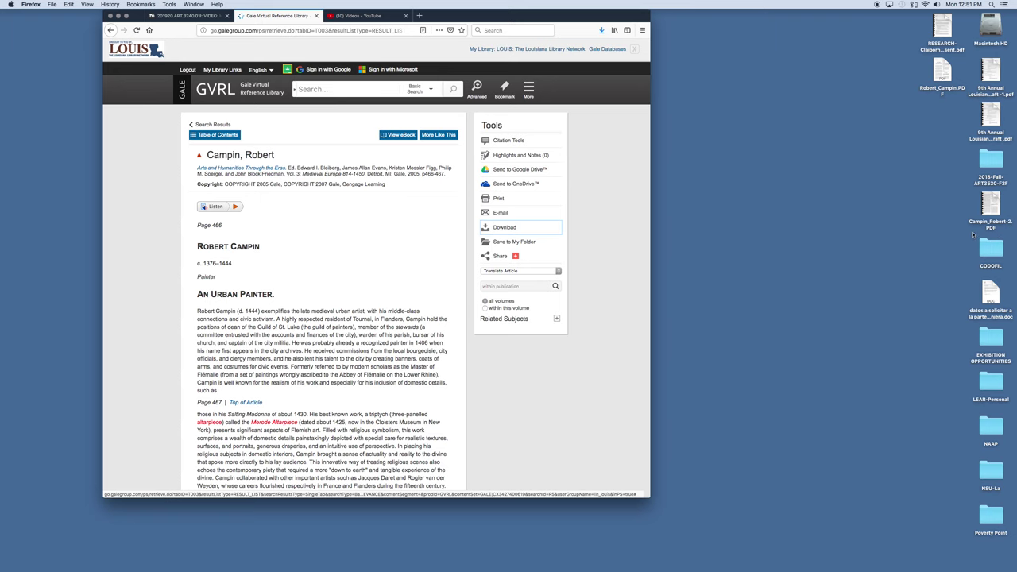
Step: Open Campin_Robert-2.PDF from the Desktop, review both of its pages at full-page size and close it
{"action": "double_click", "coordinate": [992, 210]}
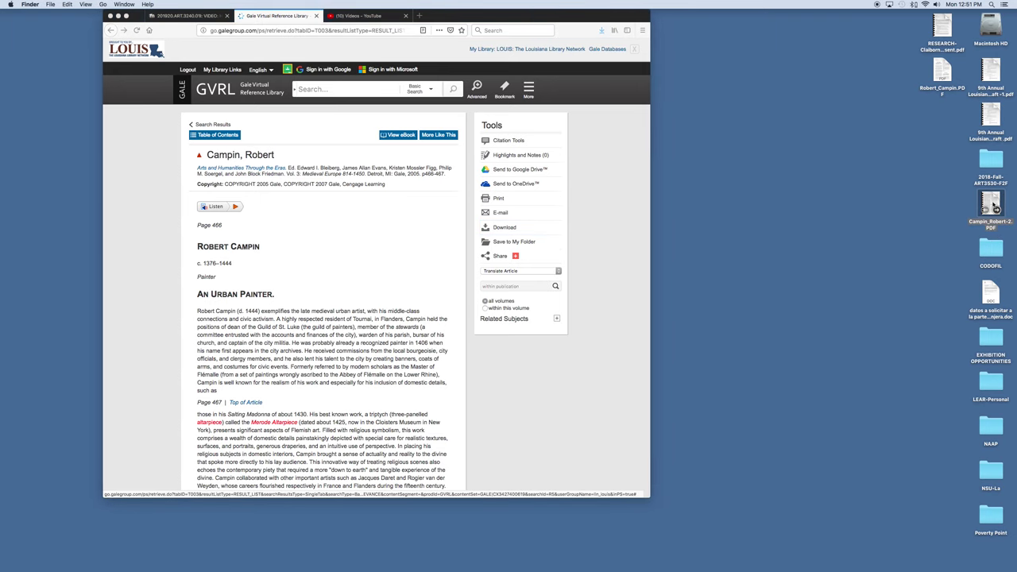
{"action": "key", "text": "super+0"}
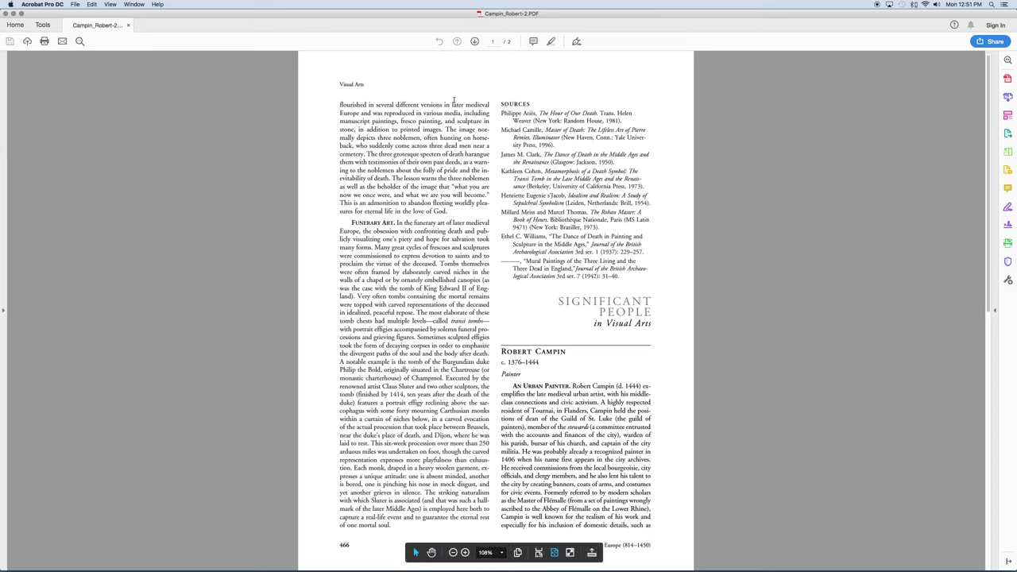
{"action": "left_click", "coordinate": [474, 42]}
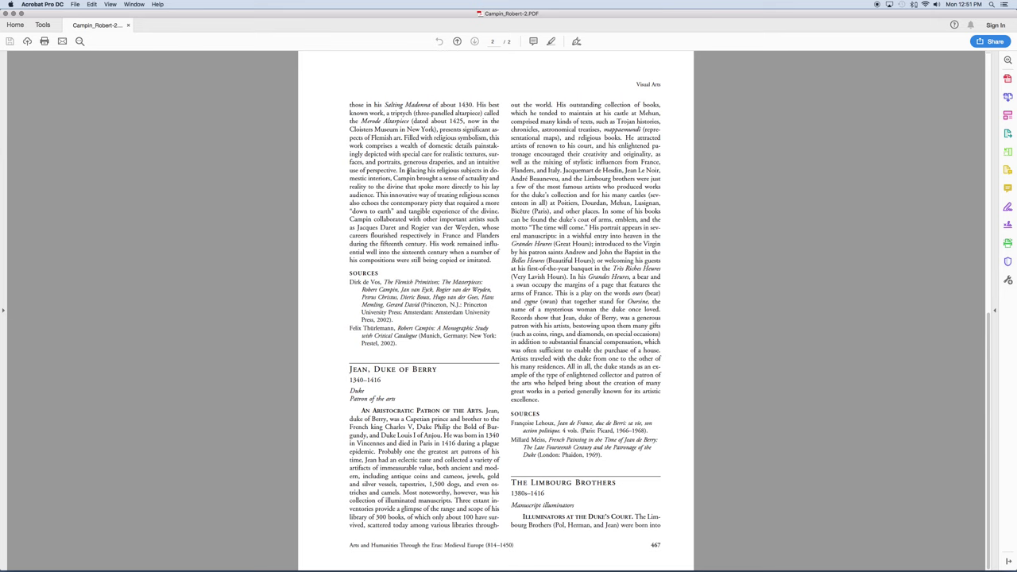
{"action": "left_click", "coordinate": [5, 13]}
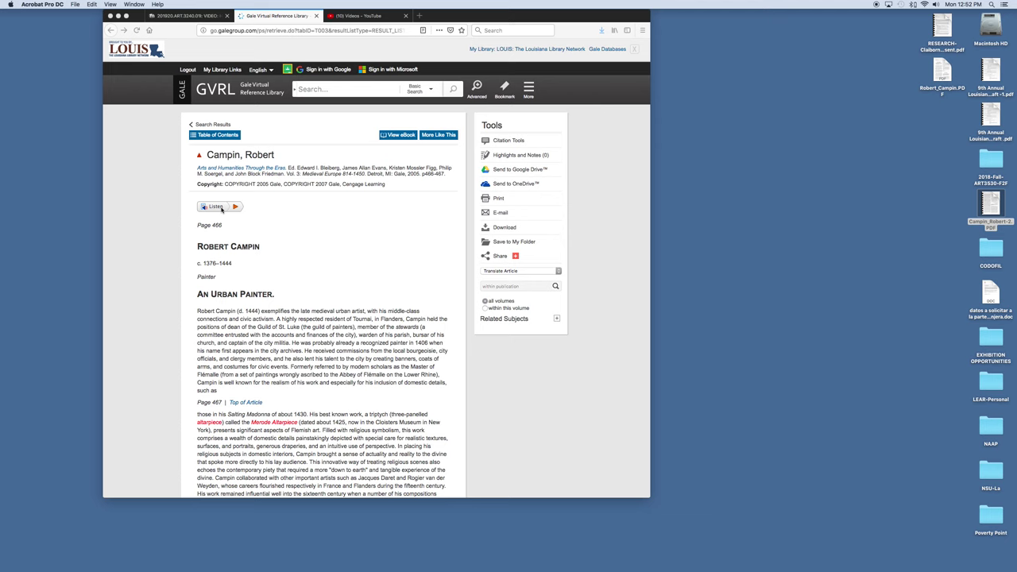
Step: Play the "Campin, Robert" article's read-aloud audio in Firefox and stop the playback
{"action": "left_click", "coordinate": [237, 209]}
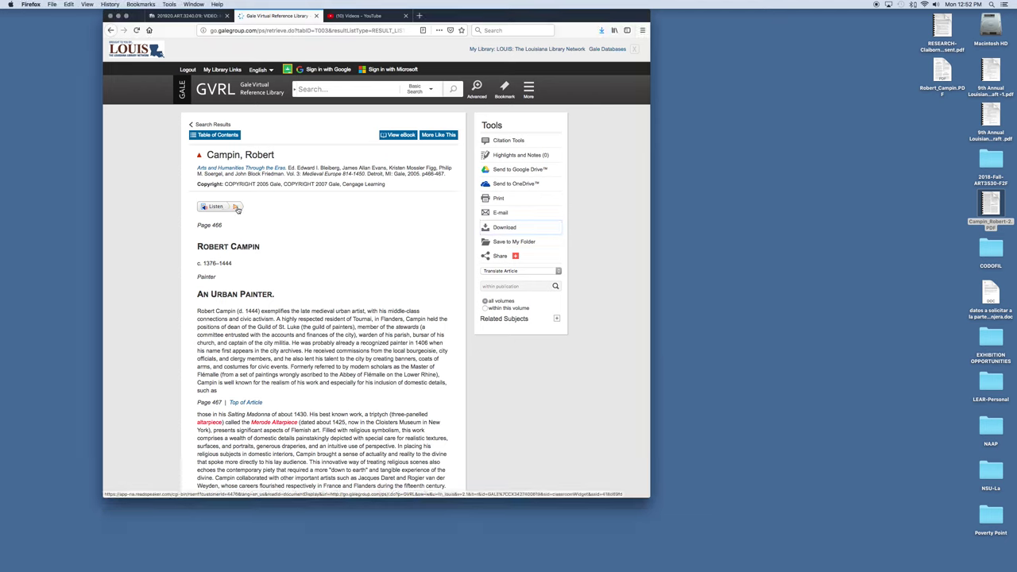
{"action": "left_click", "coordinate": [215, 208]}
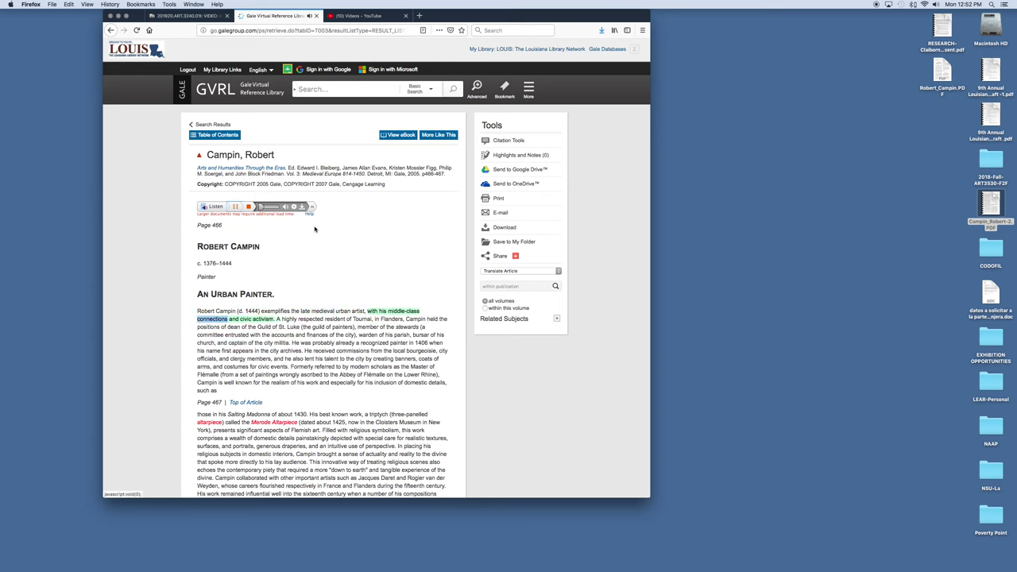
{"action": "left_click", "coordinate": [250, 207]}
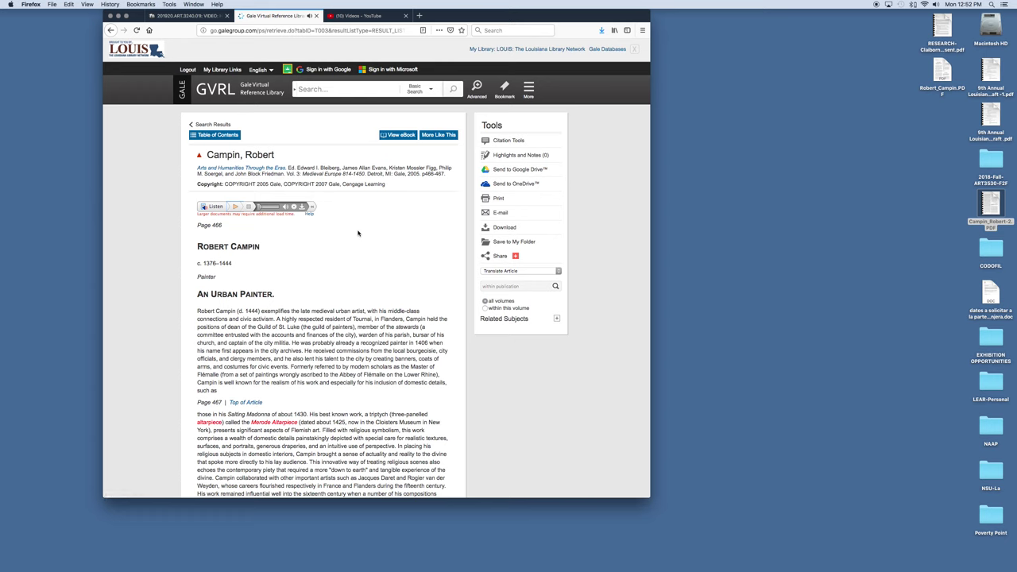